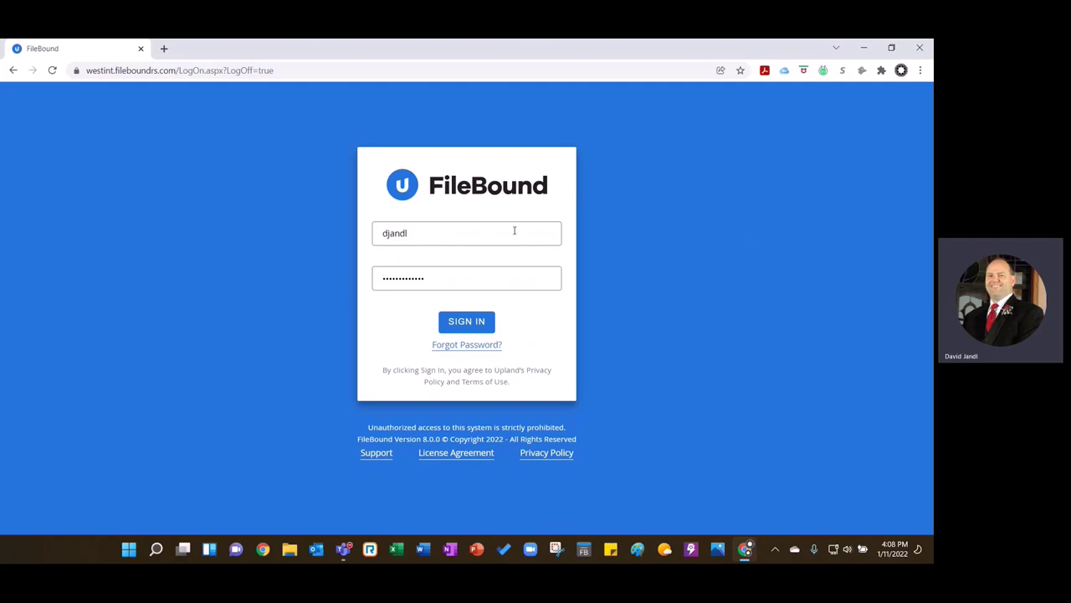
Sign in and open the Request Time Off form in the Employee Files category.
left_click(482, 322)
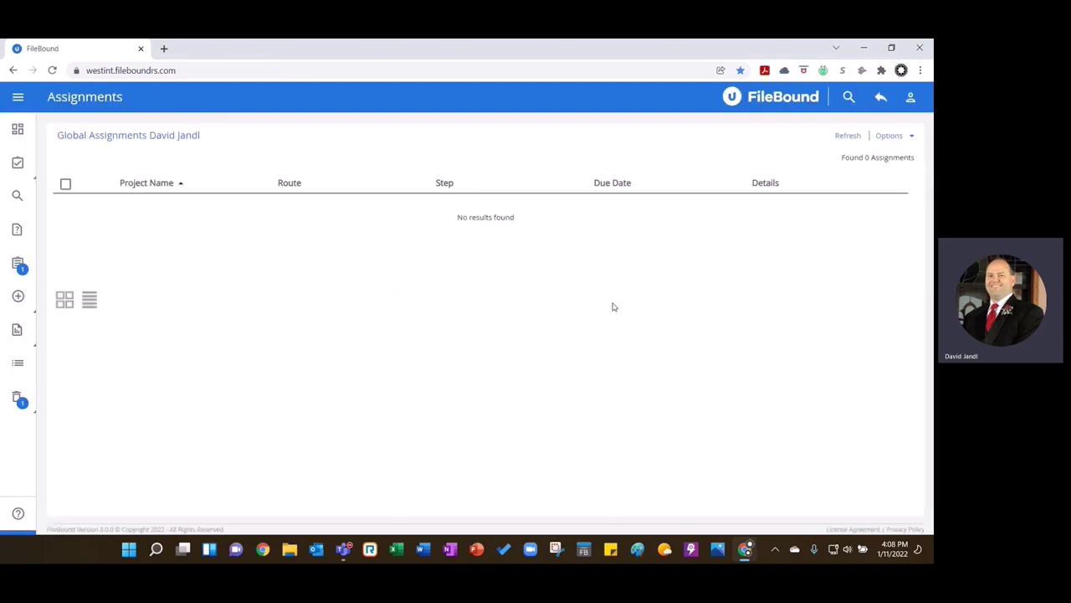
left_click(18, 363)
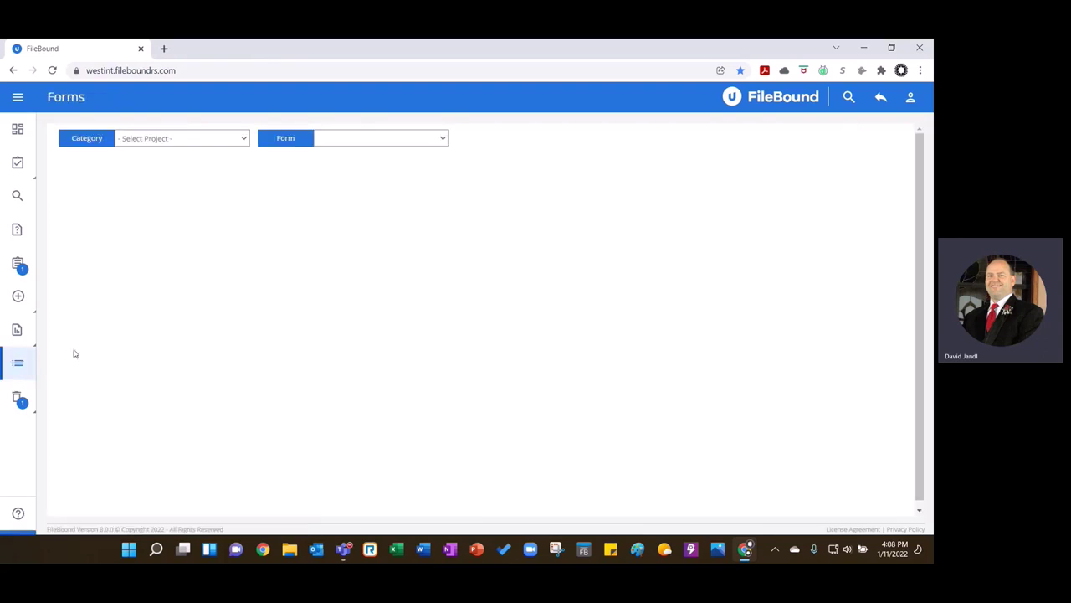
left_click(194, 138)
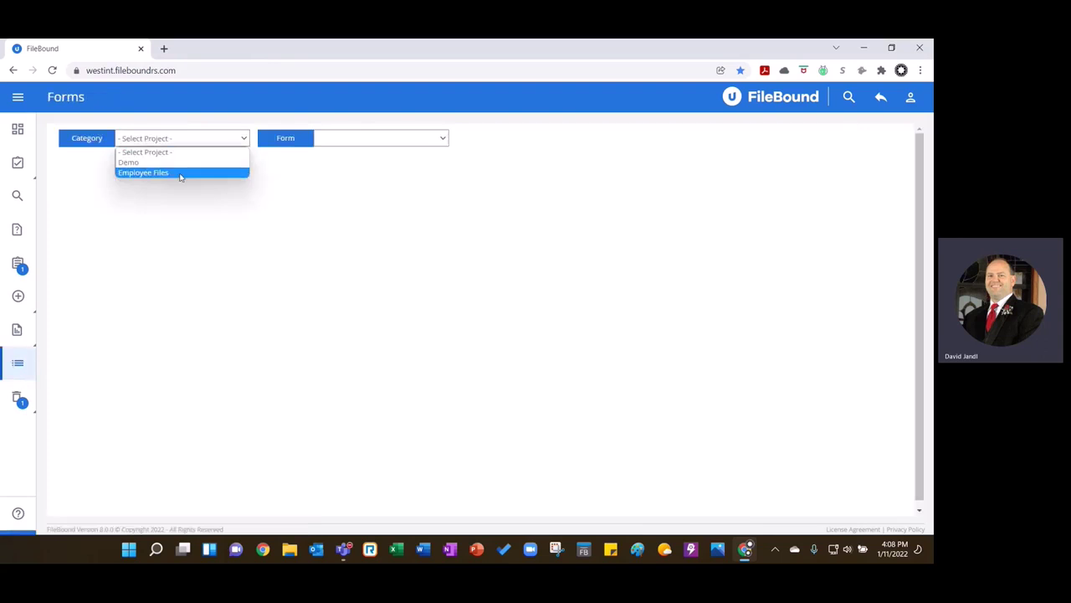
left_click(178, 173)
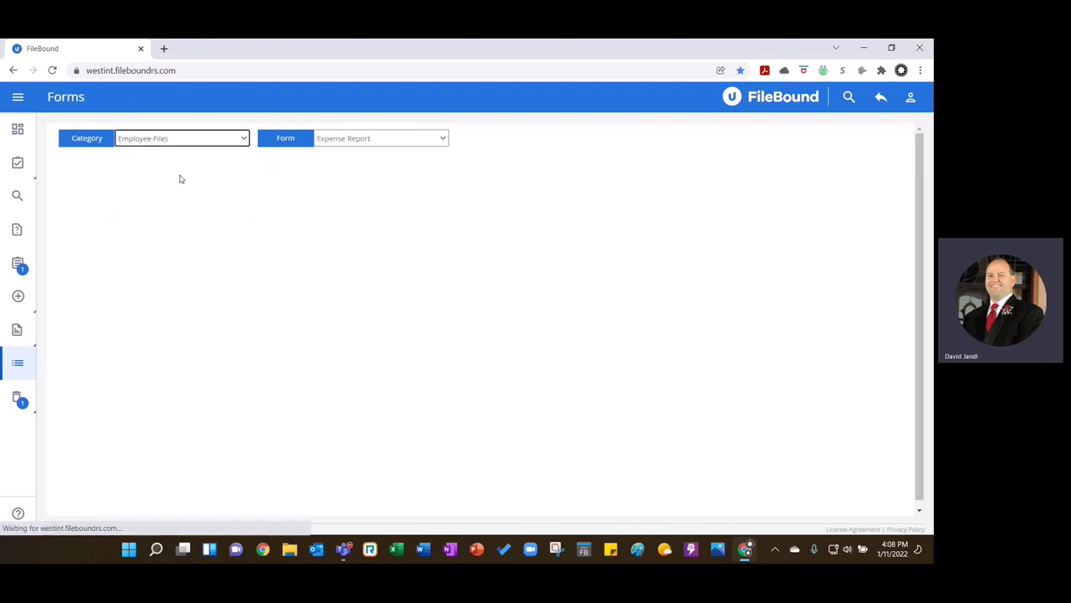
left_click(394, 140)
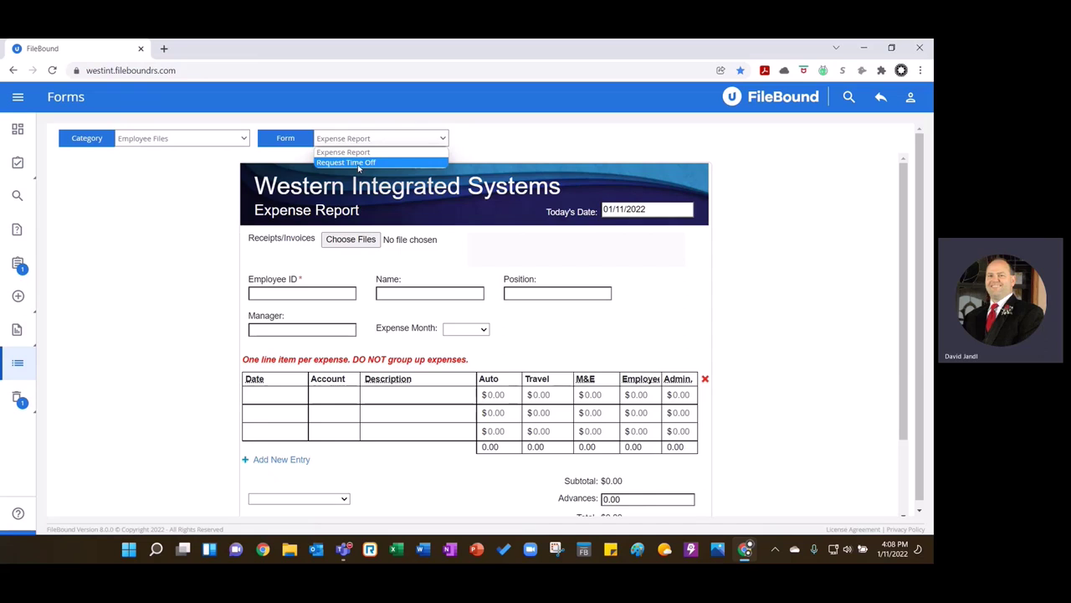
left_click(358, 163)
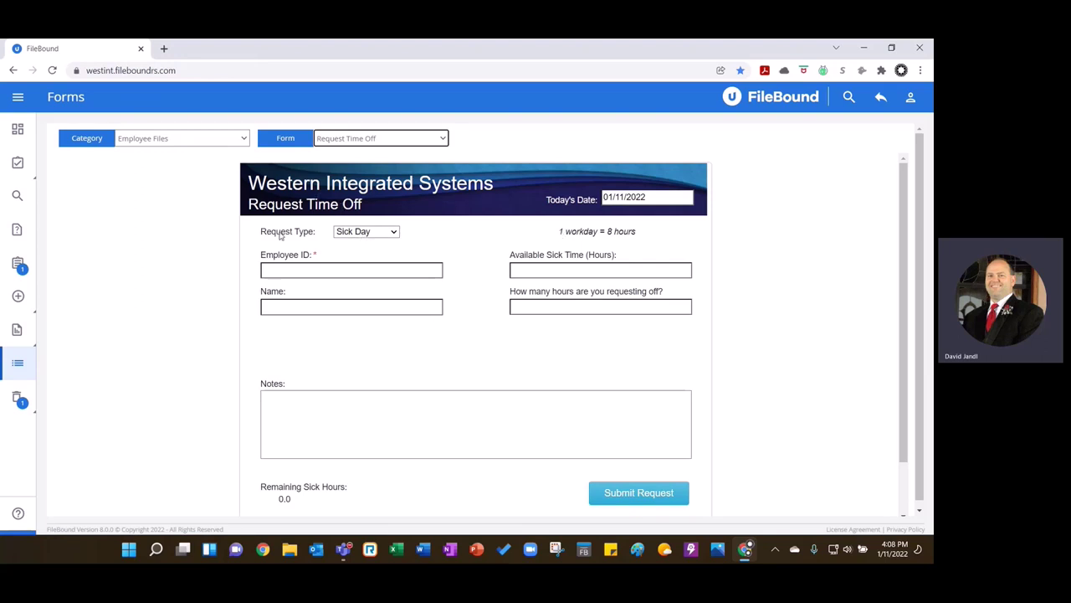
Set the request type to Vacation and fill in the employee's ID so that the name is looked up.
left_click(361, 232)
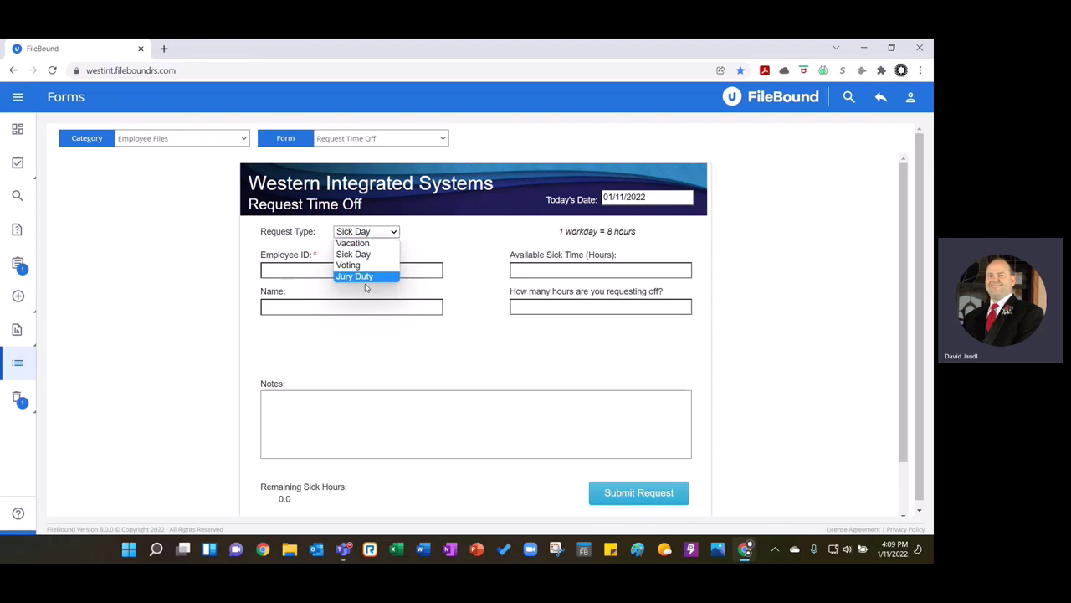
left_click(380, 244)
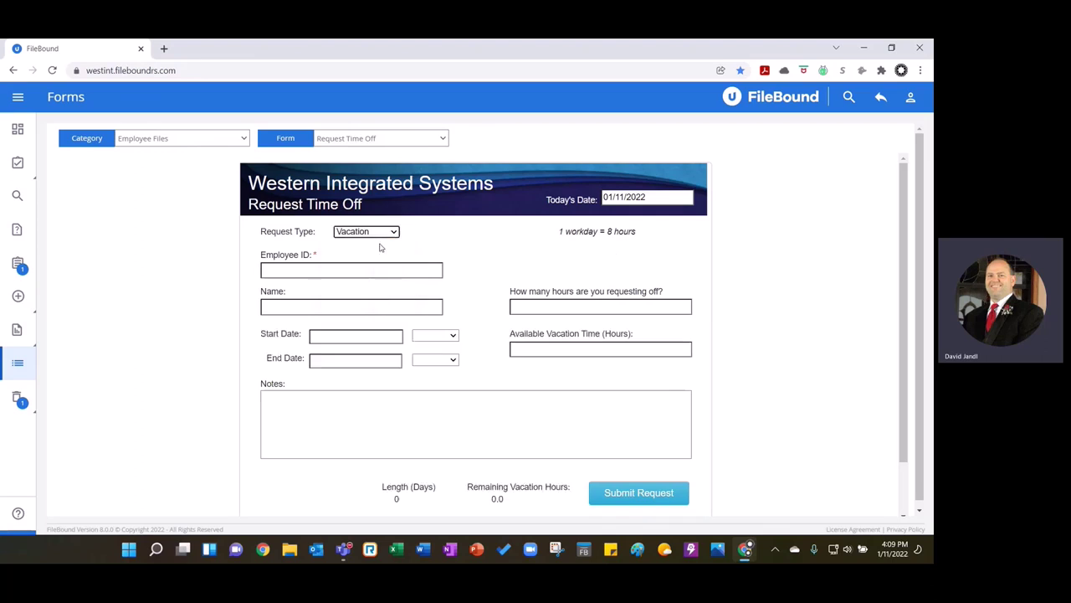
left_click(325, 268)
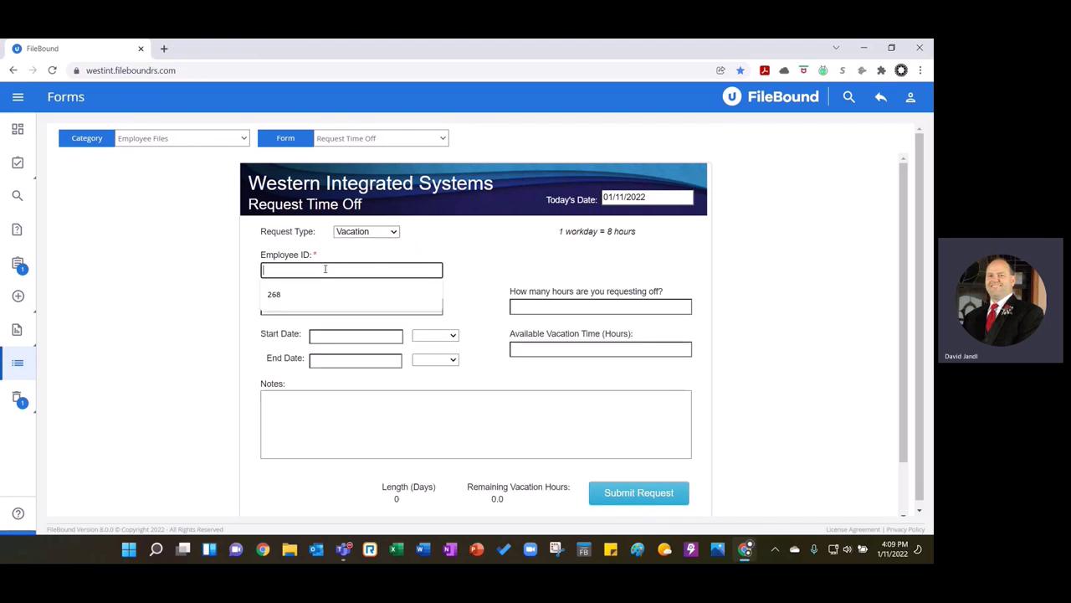
type("268")
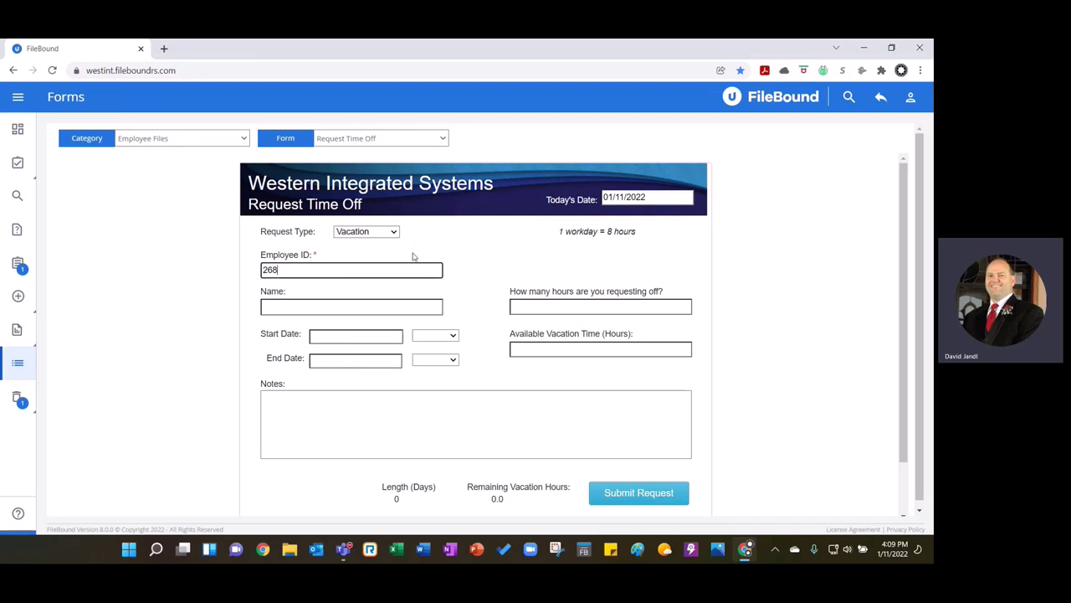
left_click(312, 307)
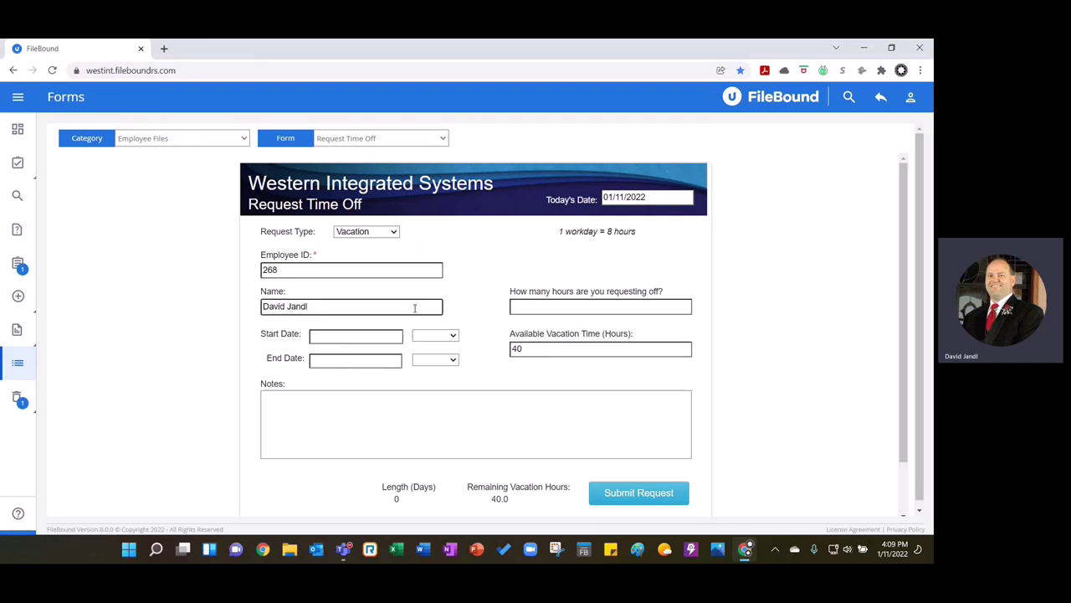
Enter 40 as the number of hours requested off.
double_click(530, 348)
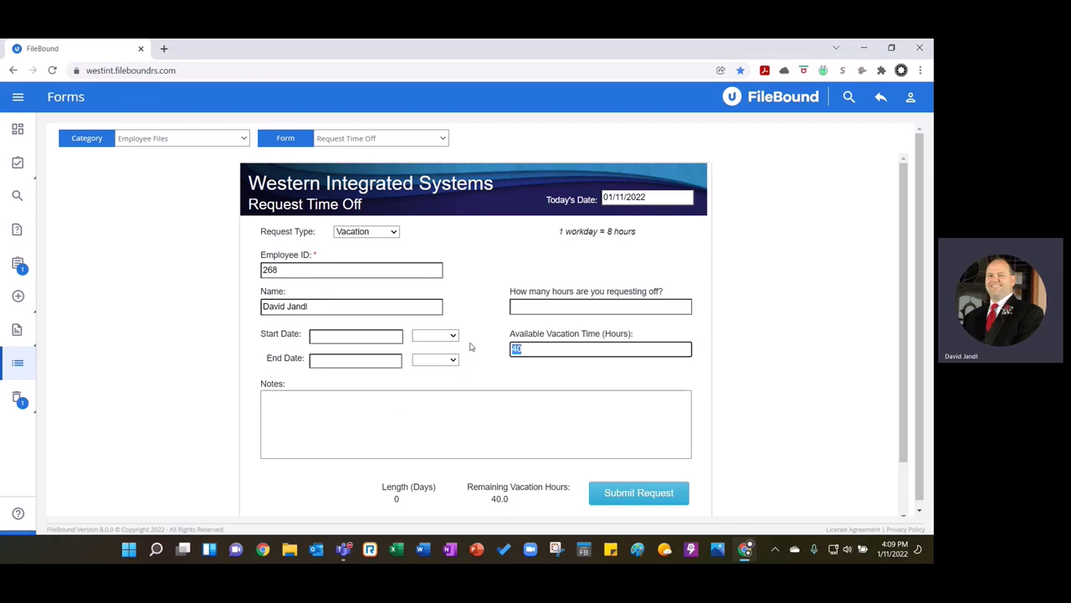
left_click(538, 347)
left_click(541, 306)
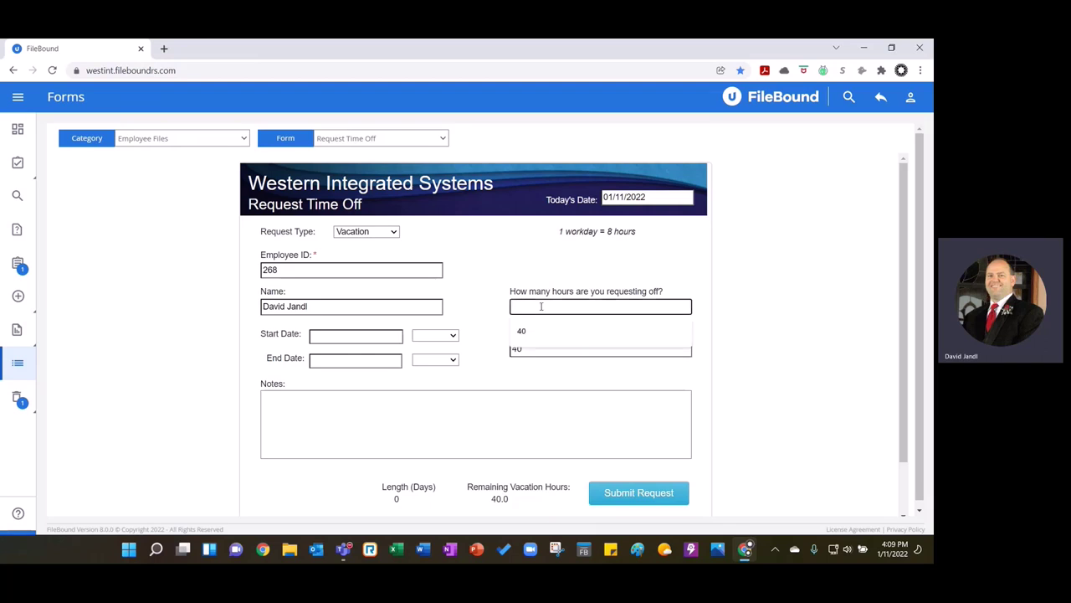
type("40")
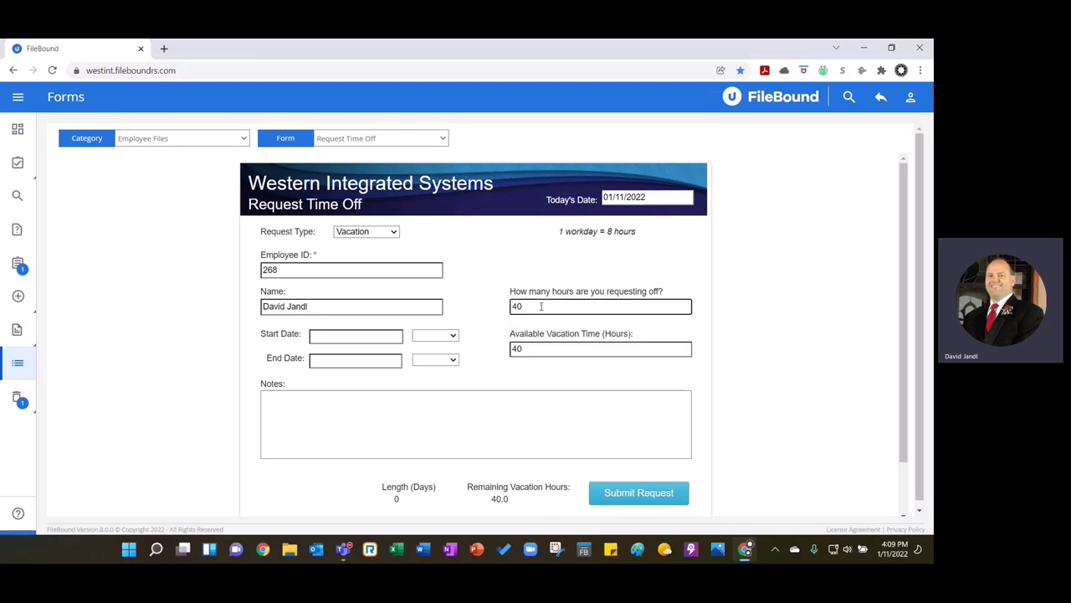
left_click(505, 256)
Set the vacation's start date to 01/26/2022 and its end date to 01/31/2022.
left_click(343, 336)
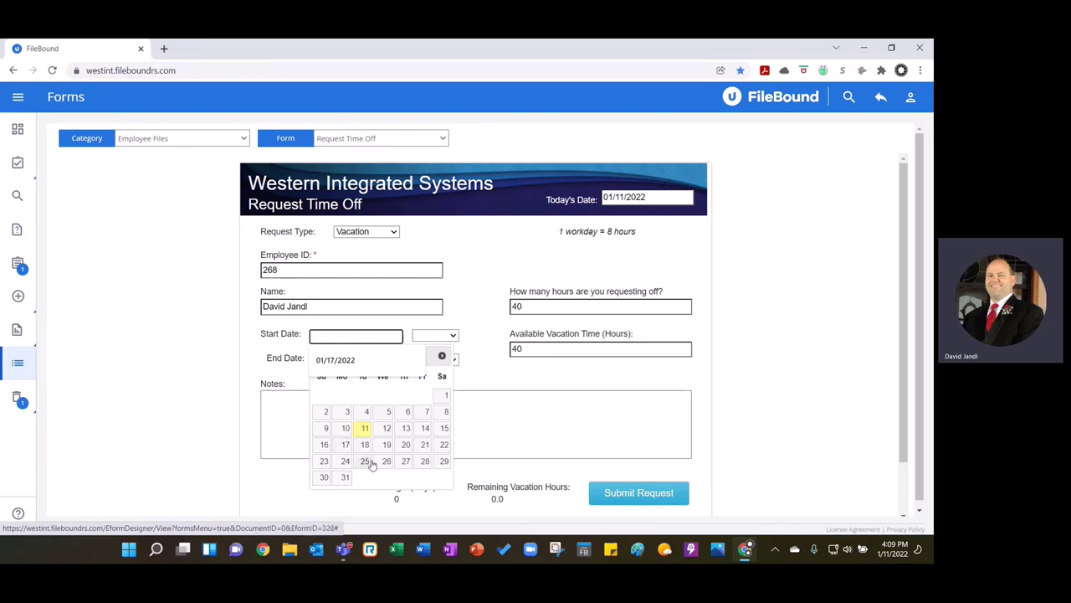
left_click(385, 461)
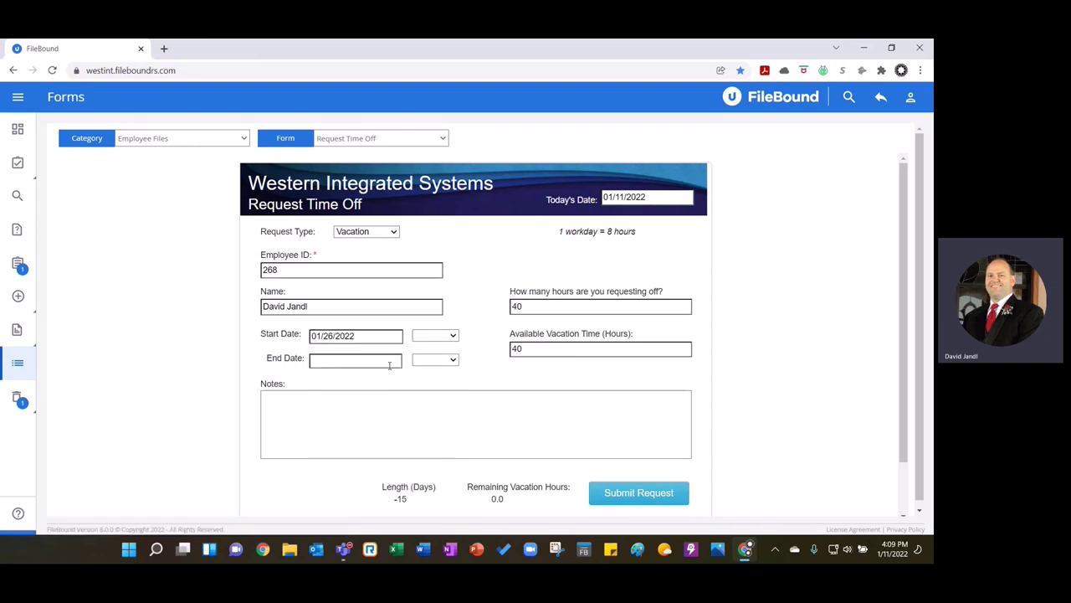
left_click(389, 361)
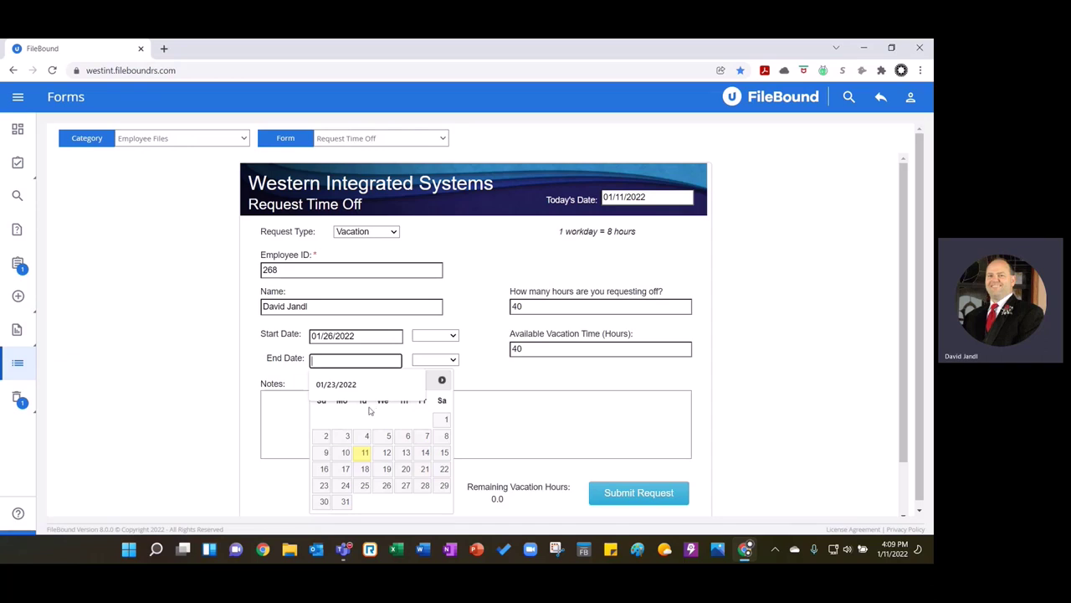
left_click(469, 408)
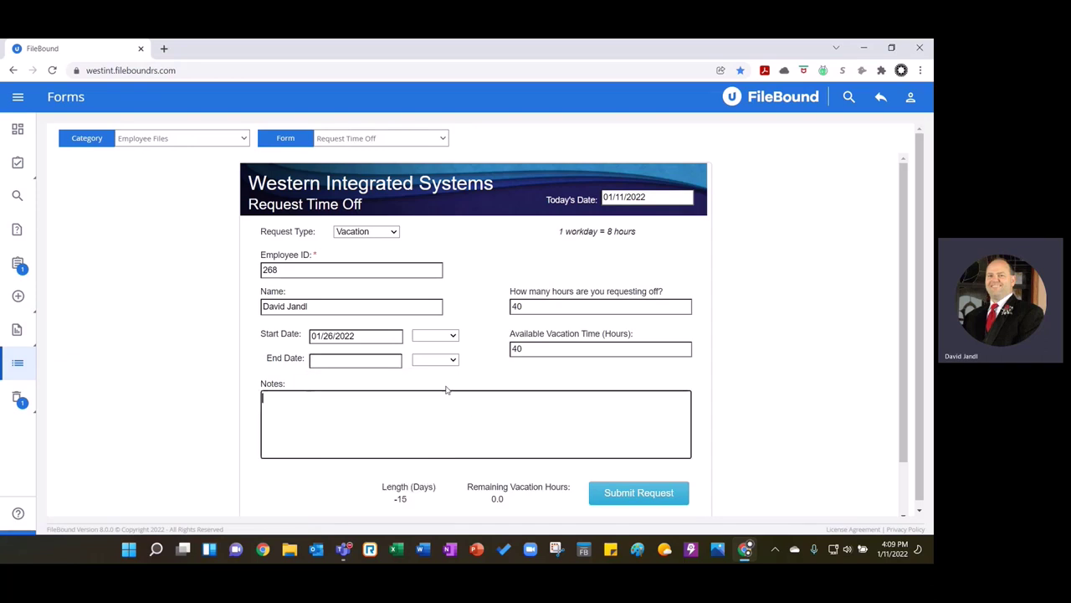
left_click(397, 361)
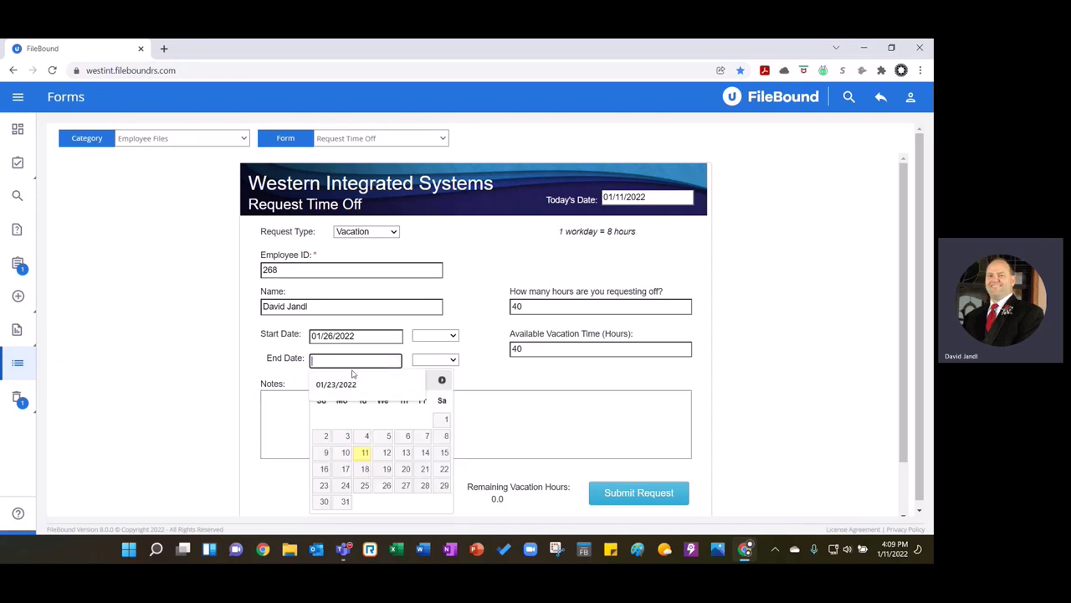
left_click(345, 502)
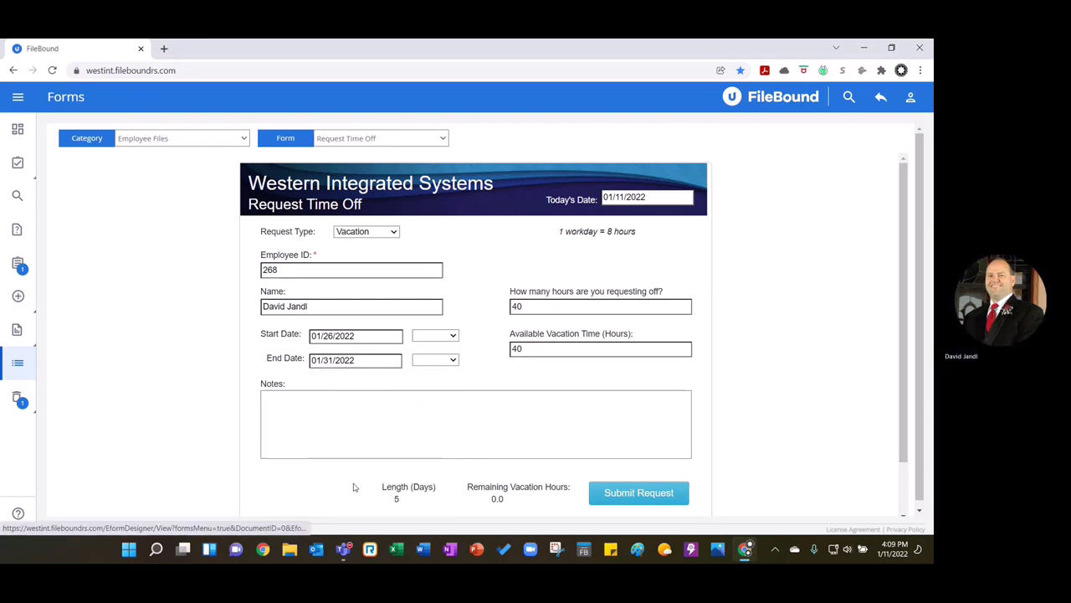
Change the vacation's end date to 02/02/2022.
left_click(322, 361)
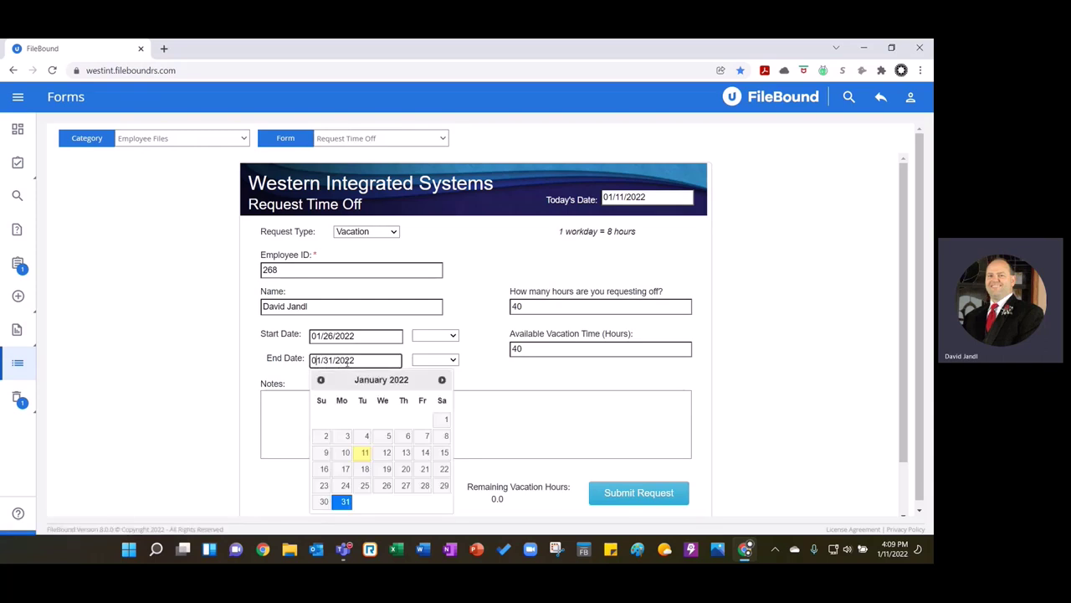
left_click(441, 379)
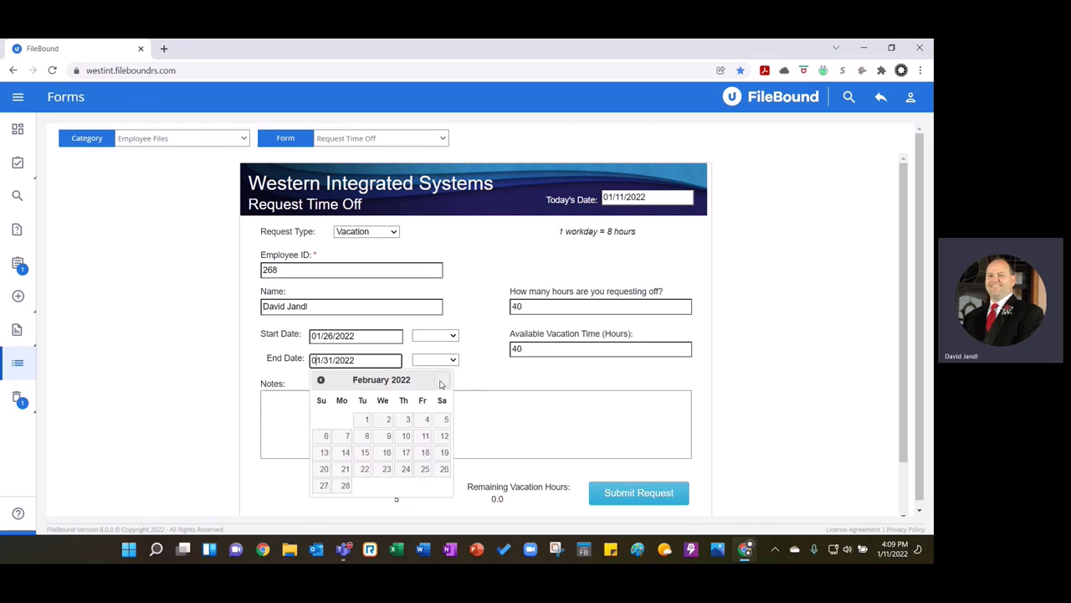
left_click(389, 419)
left_click(453, 395)
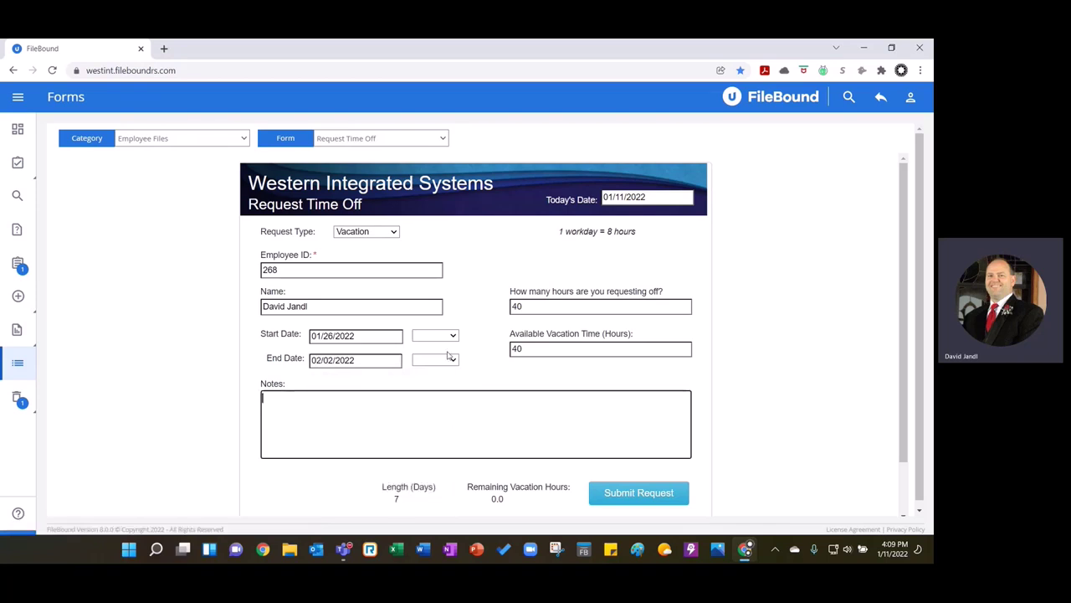
Set the day coverage to All for both the start date and the end date.
left_click(450, 336)
left_click(431, 368)
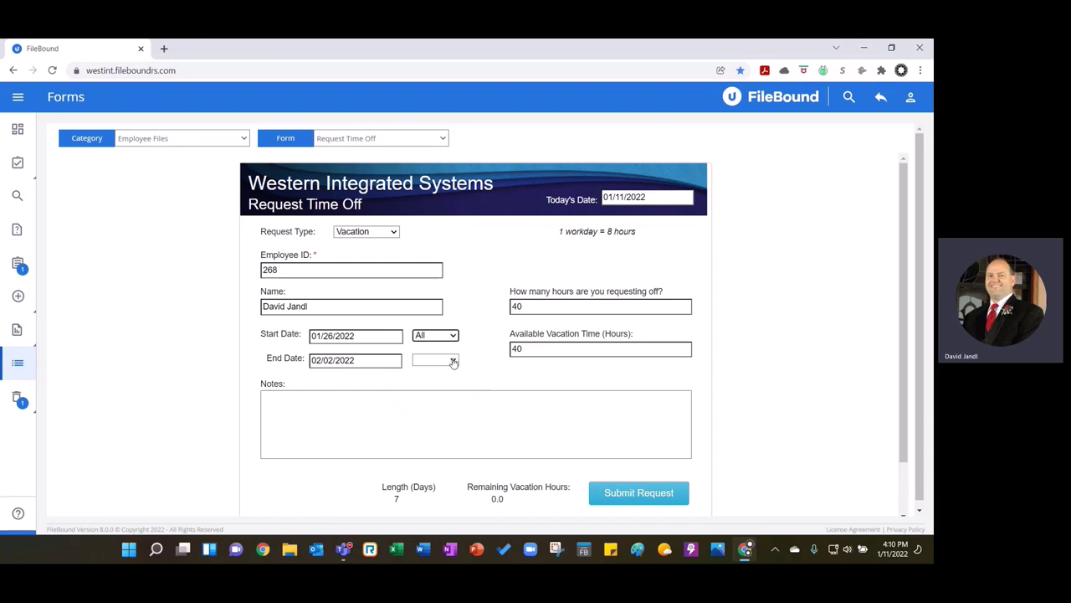
left_click(452, 361)
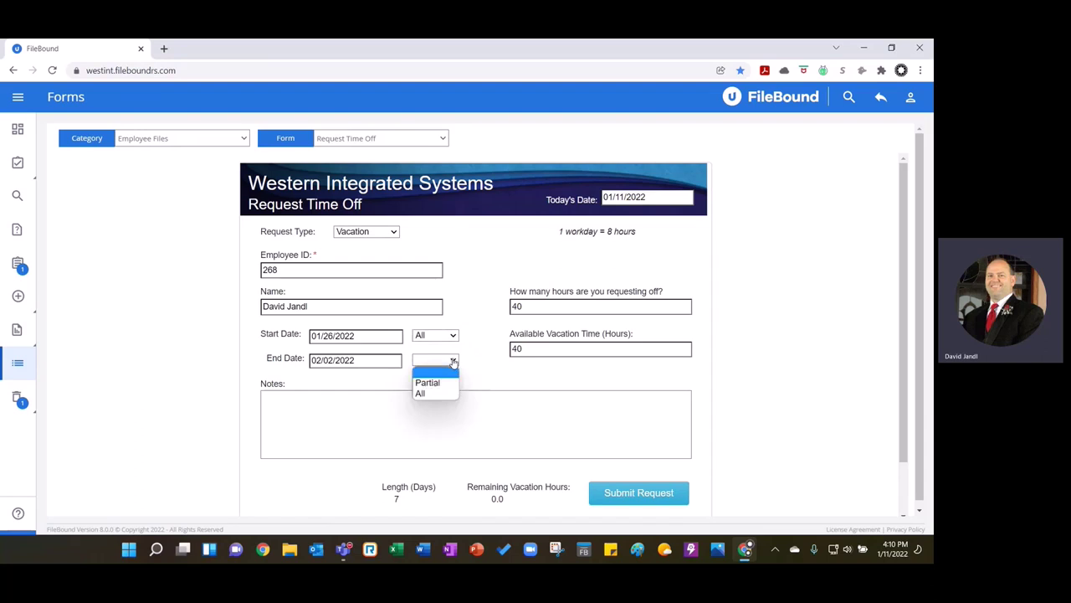
left_click(433, 398)
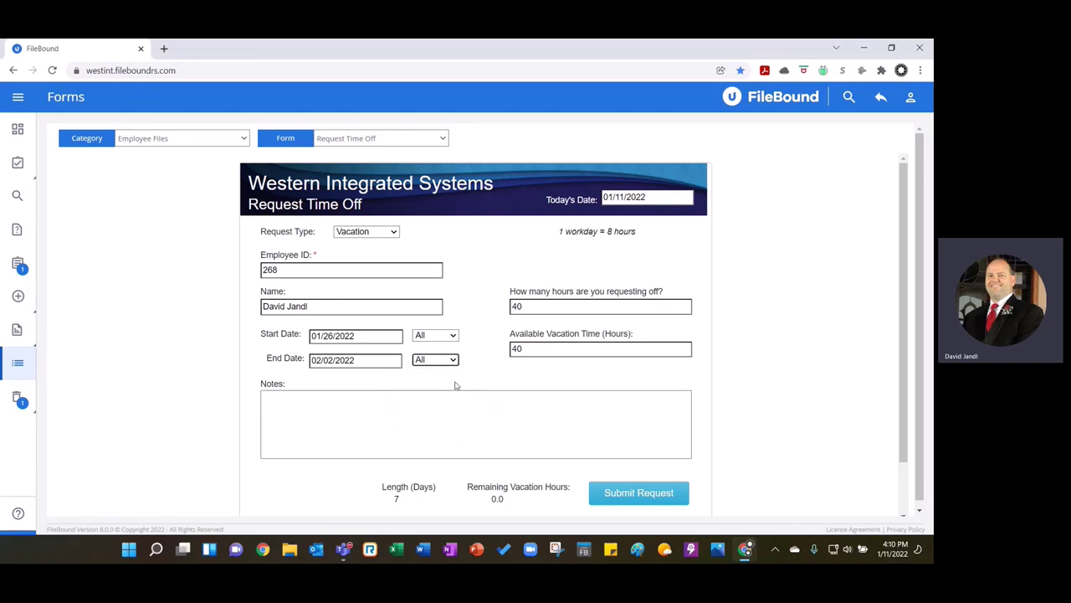
Enter "Trip to Hawaii fun with family." in the request's notes and review the completed form.
left_click(405, 396)
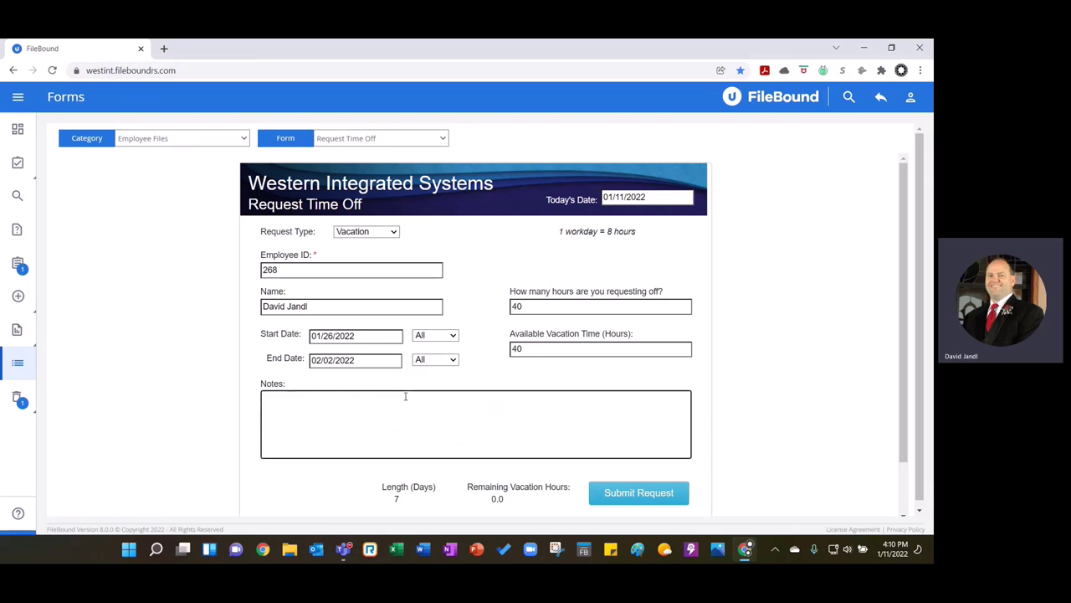
type("Trip to Hawaii fu")
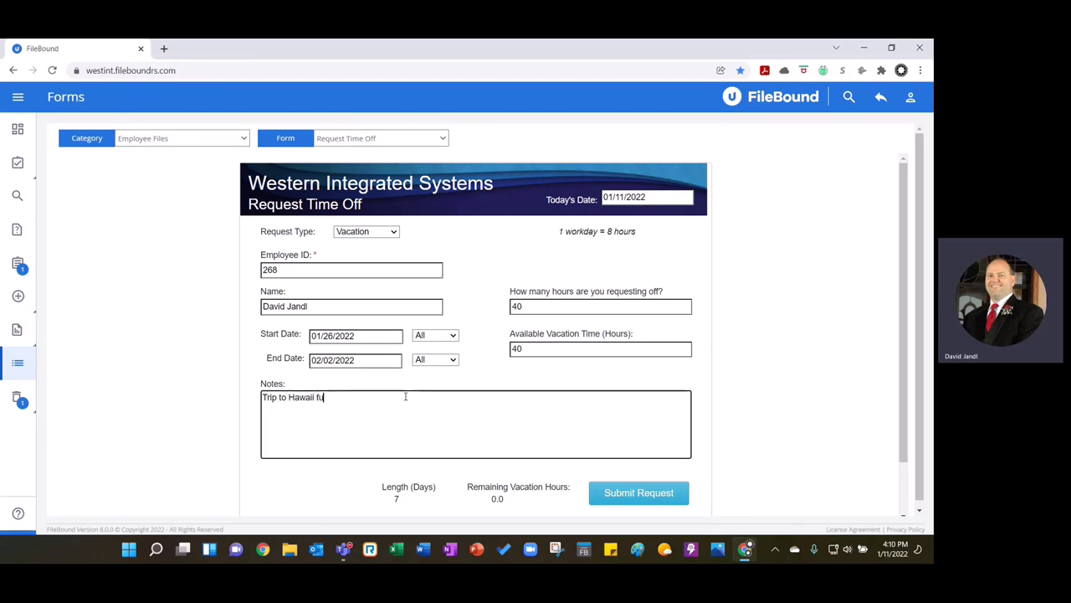
type("n with family.")
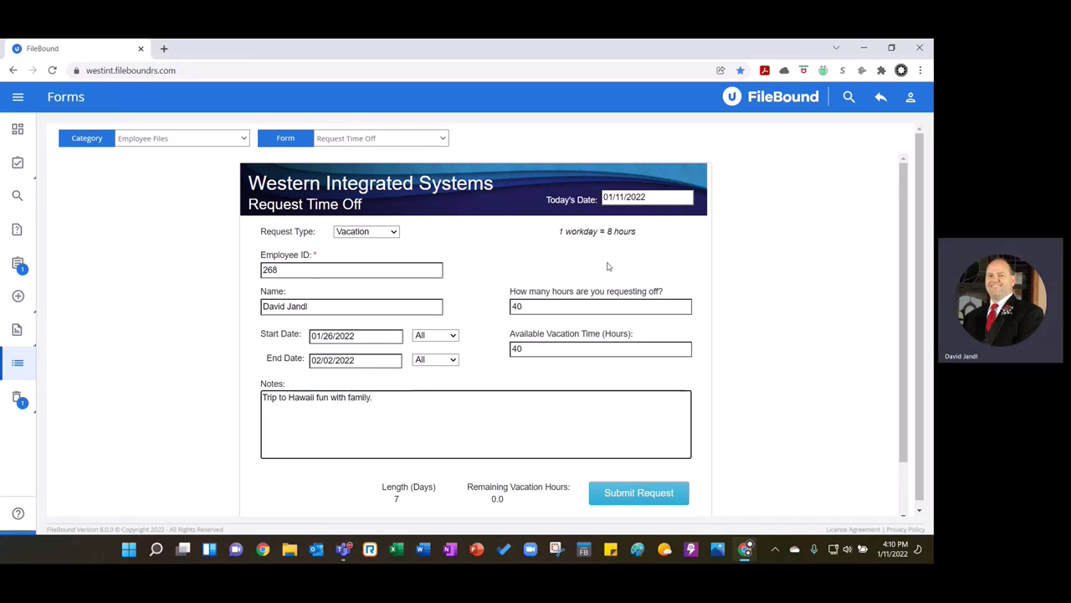
scroll(527, 364, "down", 1)
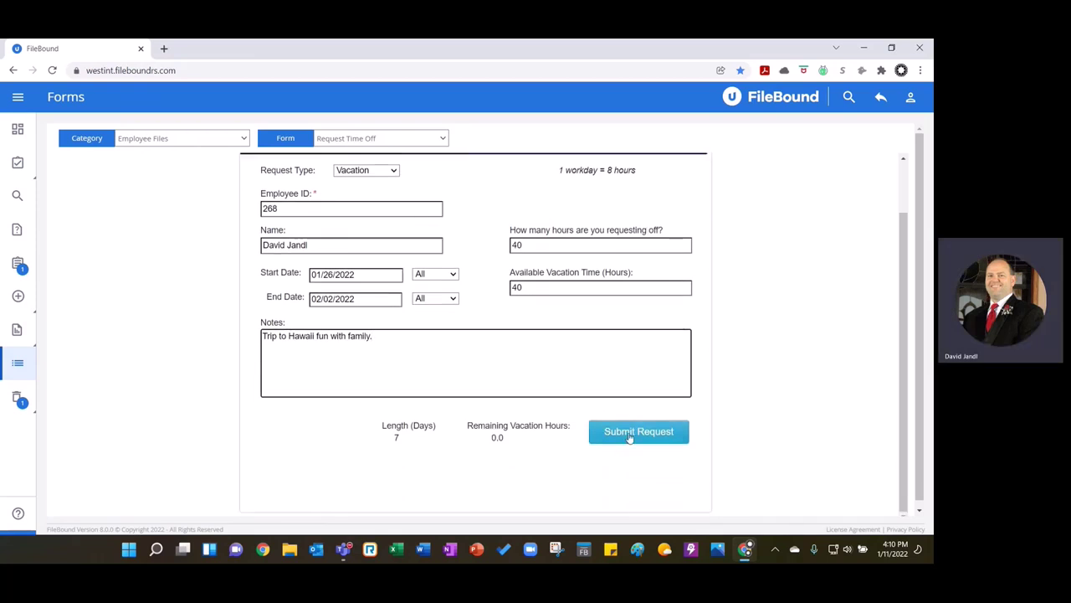
scroll(478, 421, "up", 1)
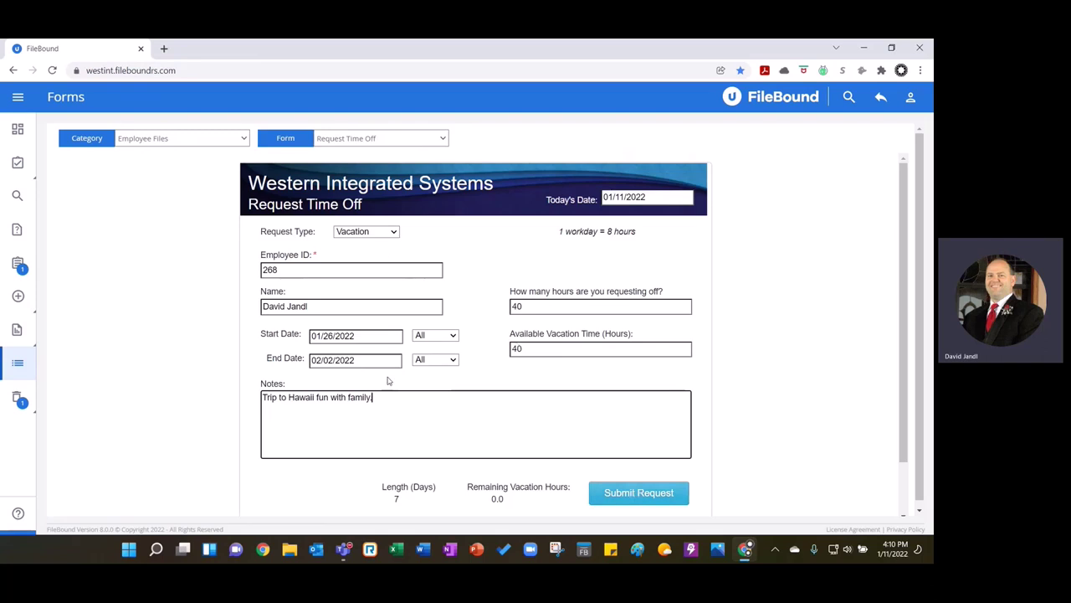
left_click_drag(399, 396, 168, 387)
left_click(467, 255)
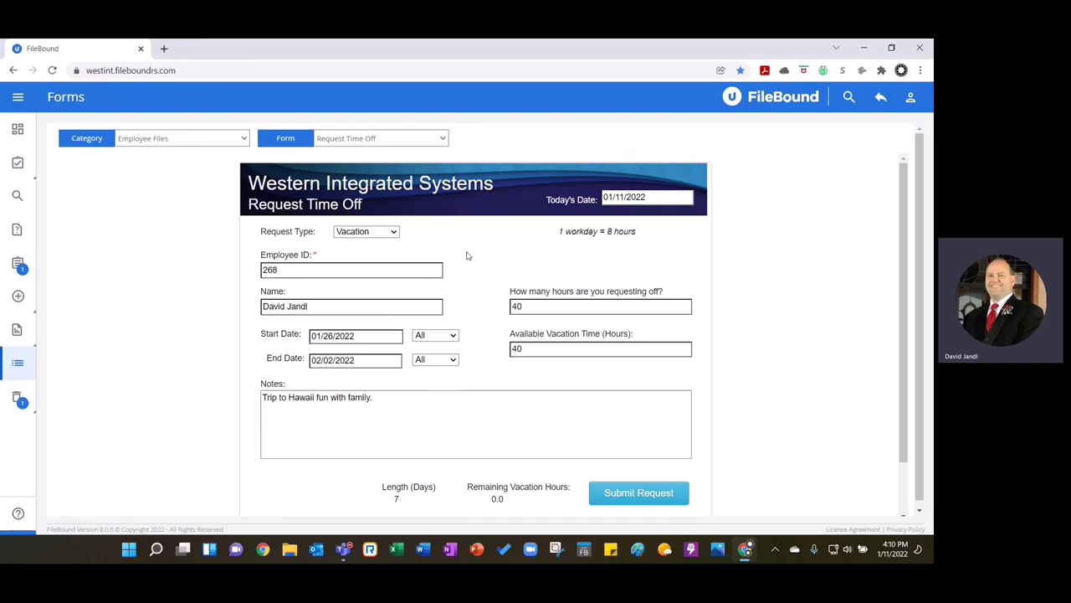
Switch the request type to Sick Day and review the fields shown for it.
left_click(380, 236)
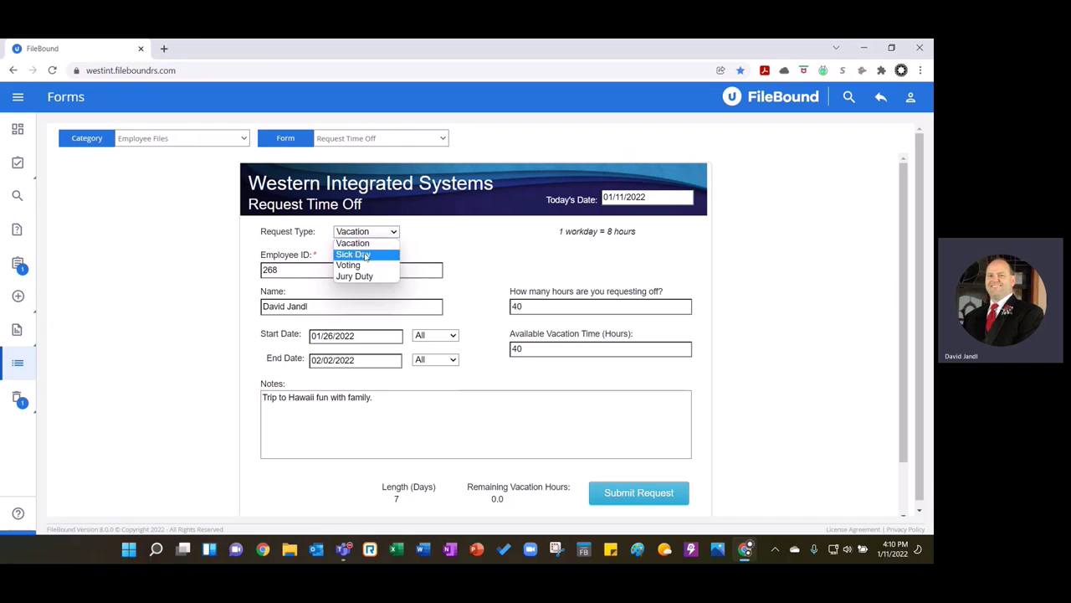
left_click(374, 255)
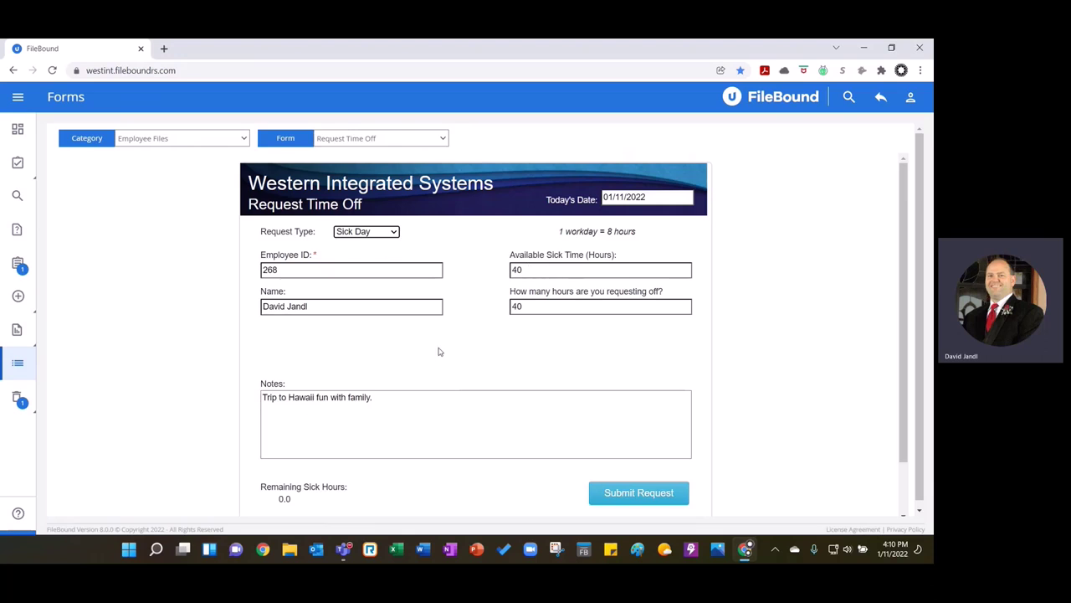
scroll(436, 351, "down", 1)
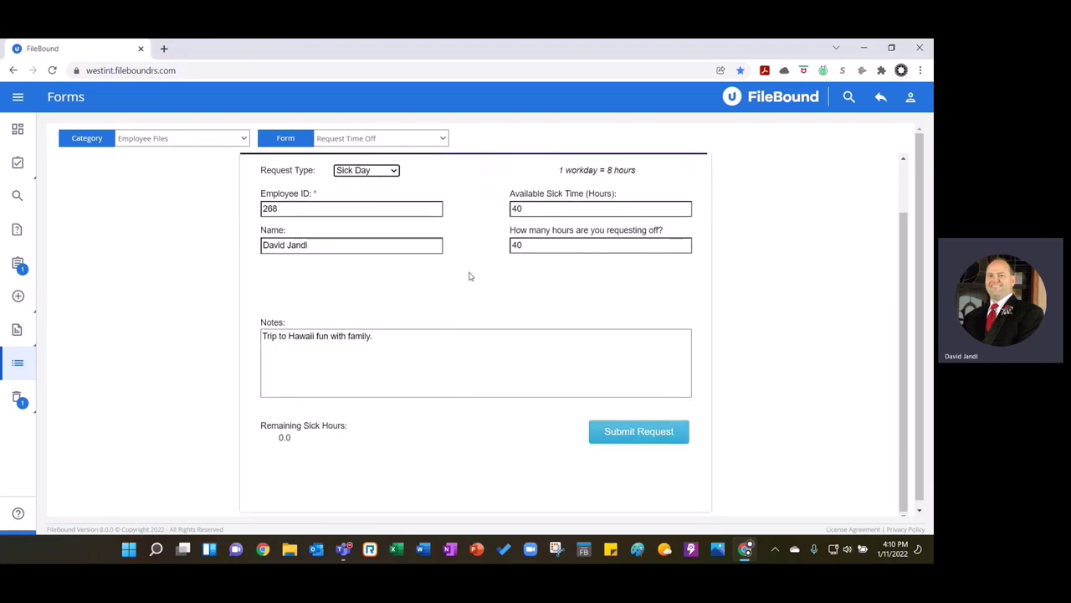
Replace the sick day request's notes with "Flu, need to take the day off.".
left_click_drag(375, 338, 191, 316)
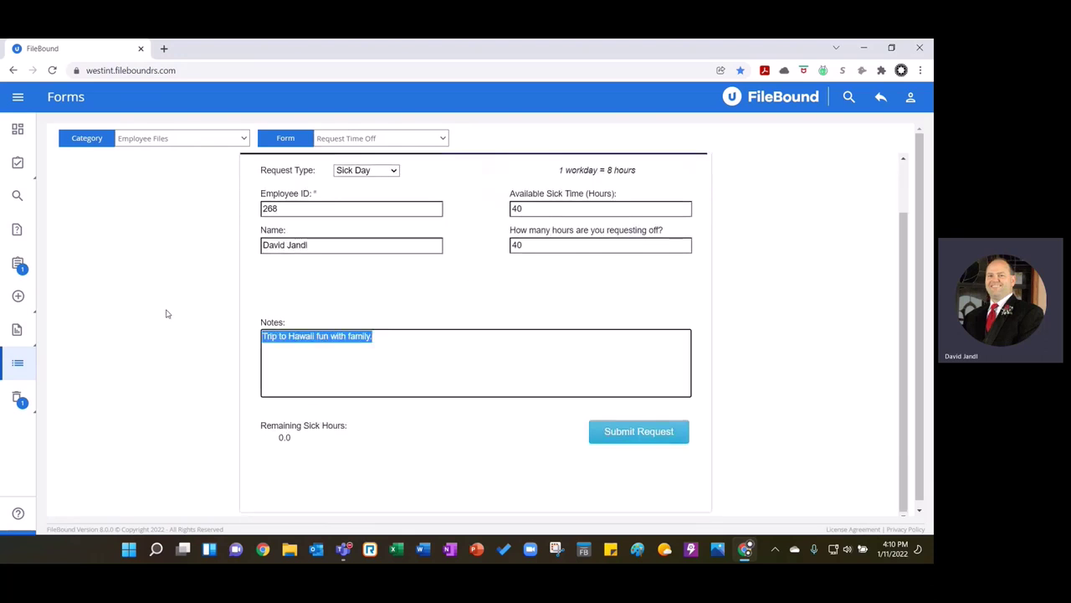
type("F")
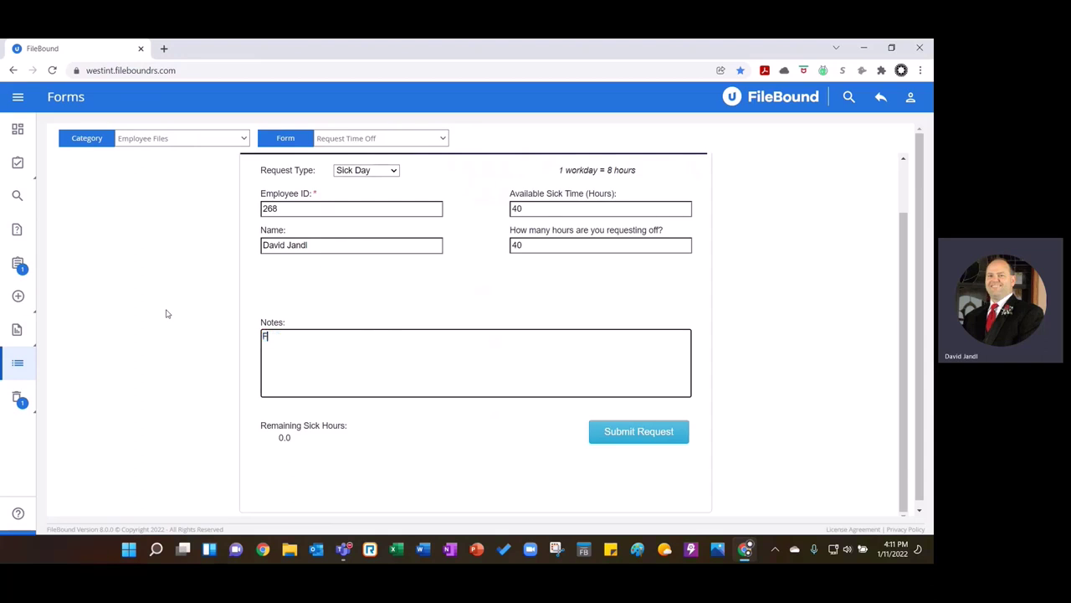
type("lu, need to take ther da")
key("BackSpace")
key("BackSpace")
key("BackSpace")
key("BackSpace")
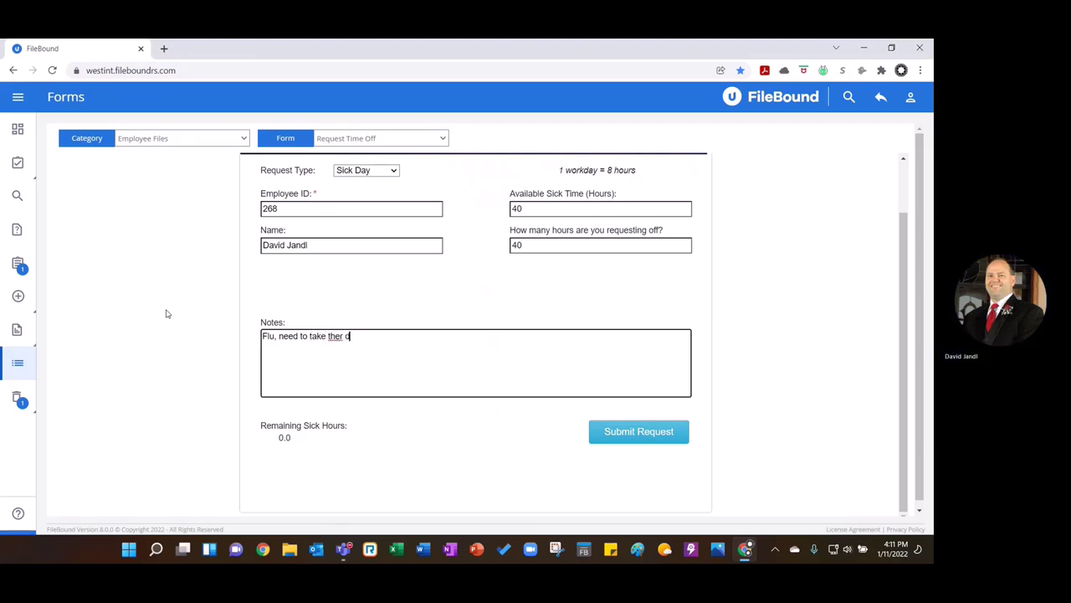
type("day off.")
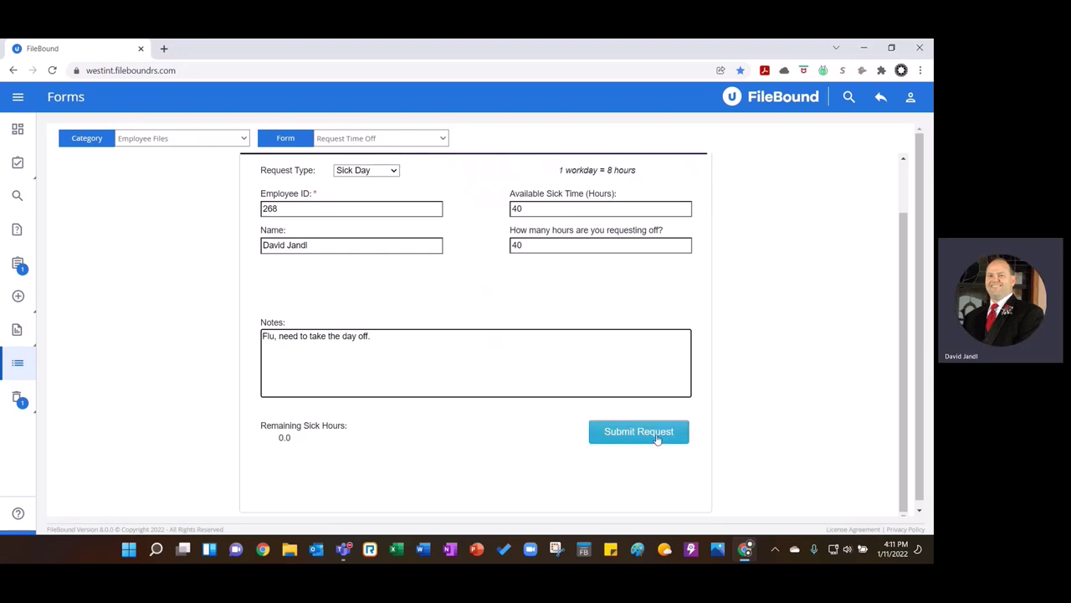
Switch the request type to Voting and replace the notes with "Vote to candidates".
scroll(536, 414, "up", 1)
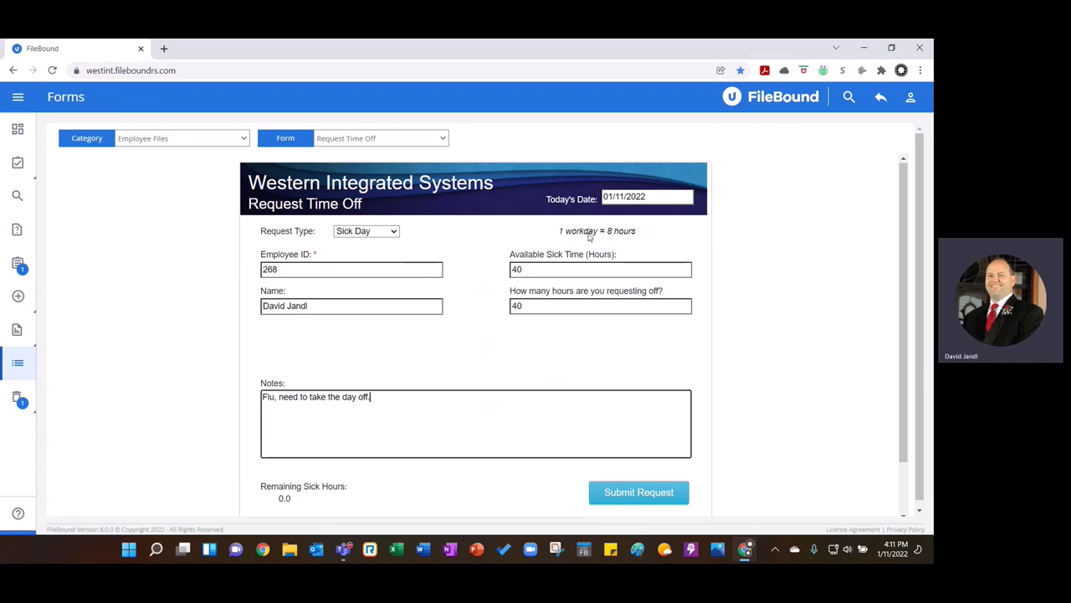
left_click(378, 233)
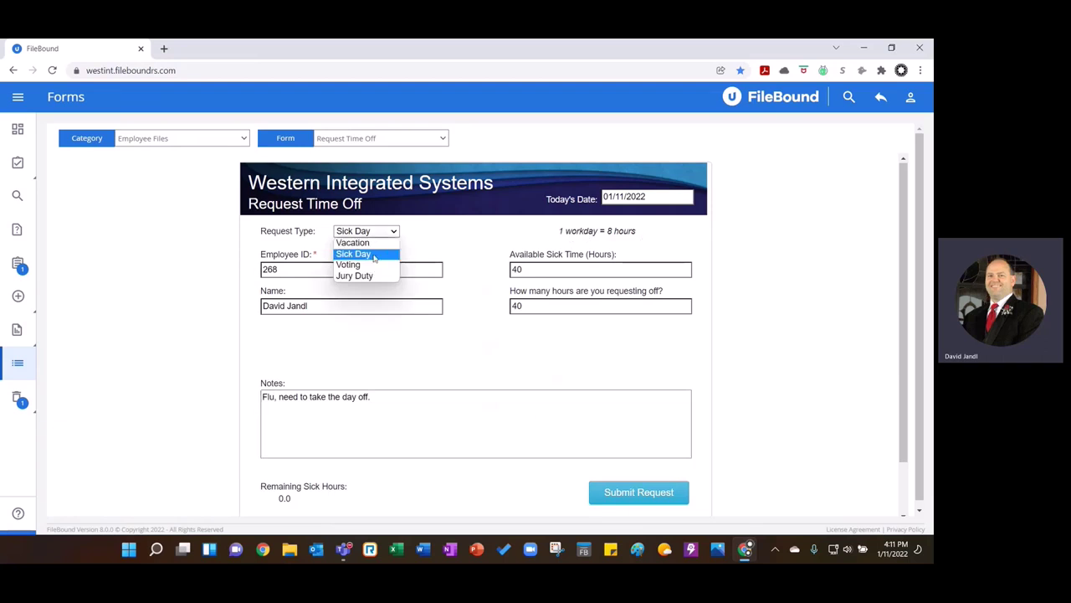
left_click(369, 264)
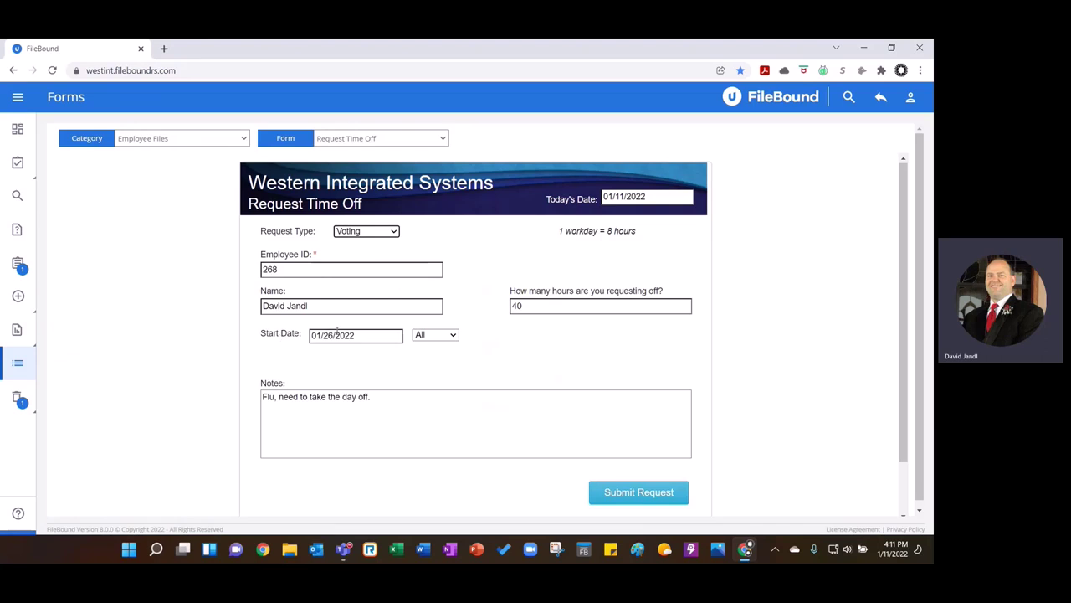
triple_click(402, 399)
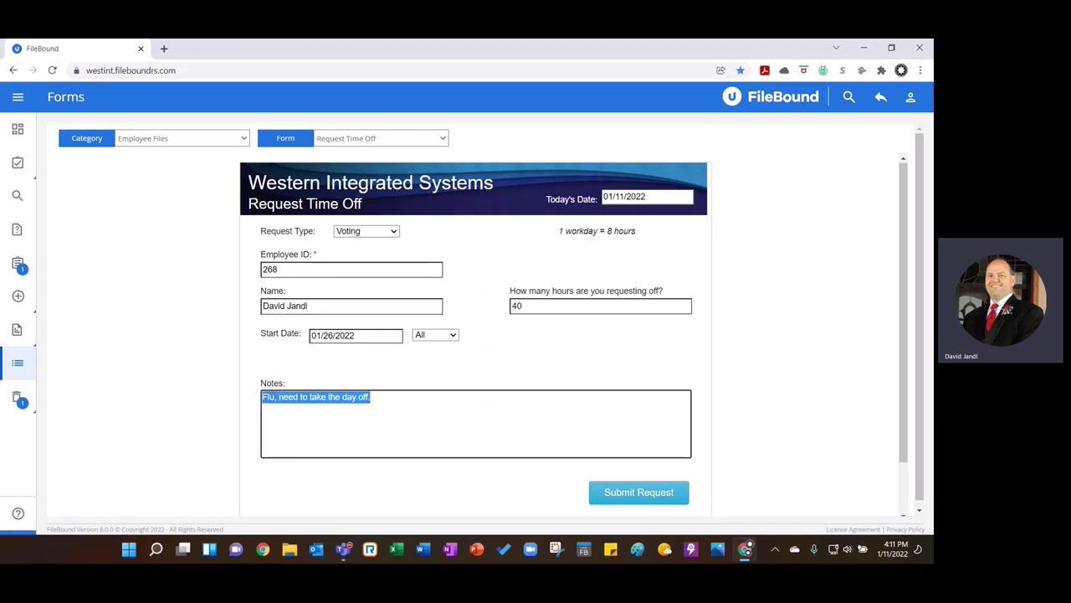
type("Vote ")
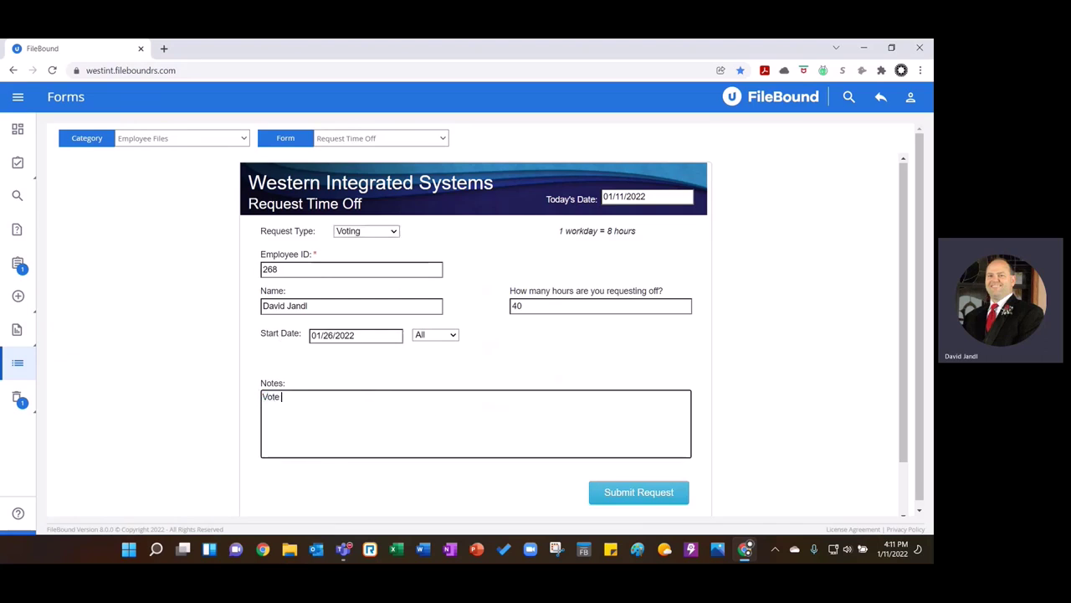
type("to candi")
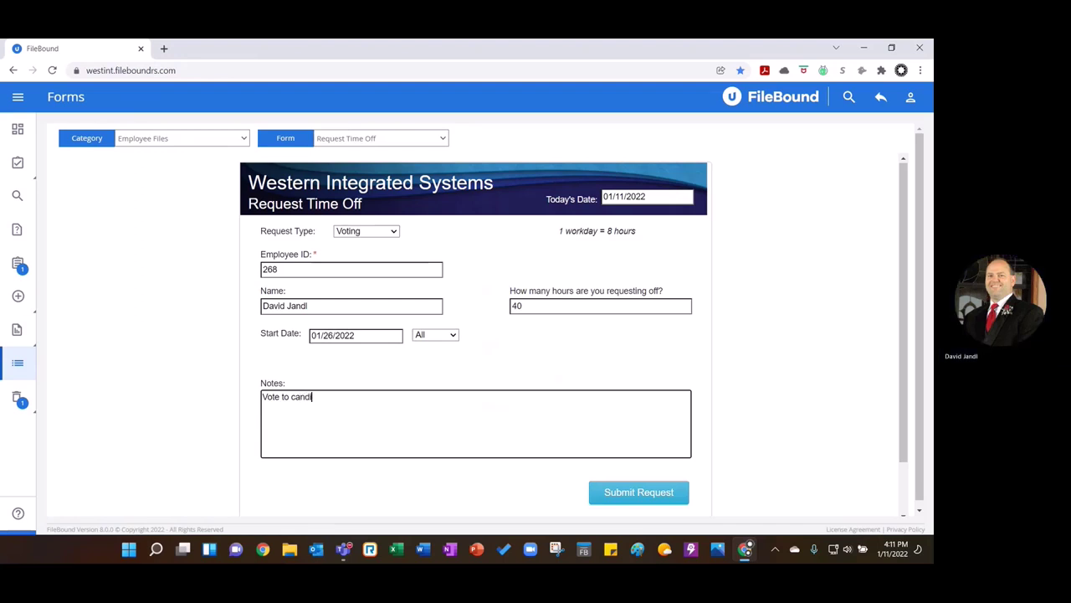
type("dates")
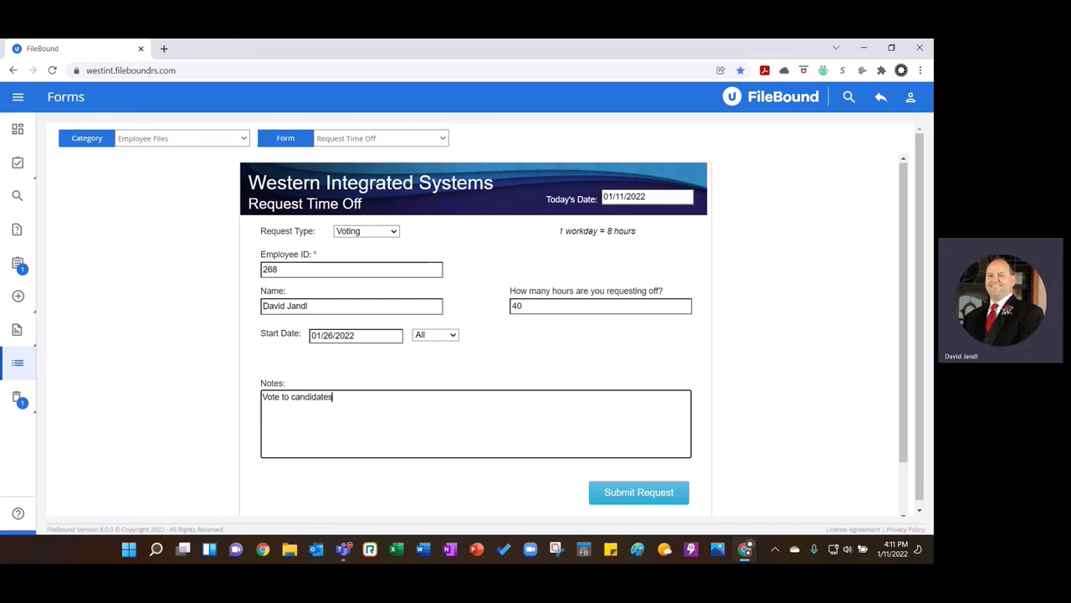
Change the request type to Jury Duty and review its fields and the available request types.
left_click(363, 233)
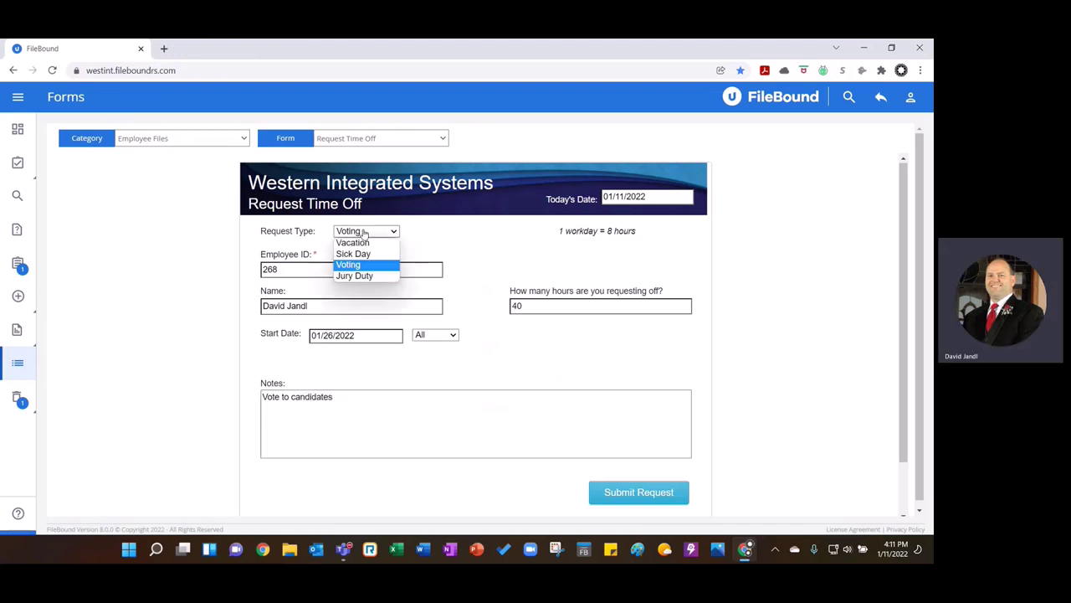
left_click(360, 274)
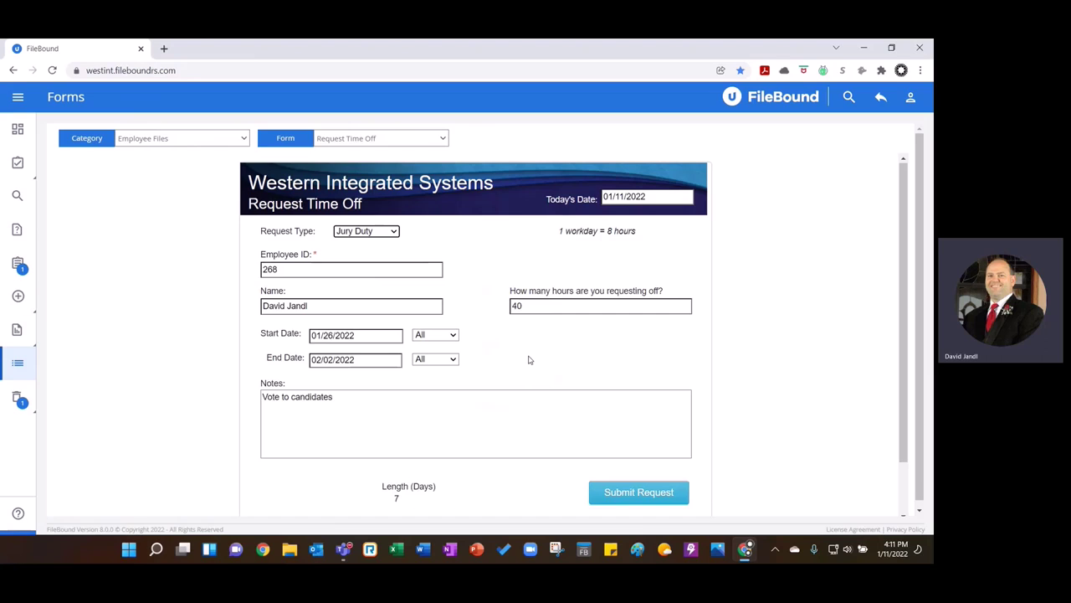
left_click(382, 234)
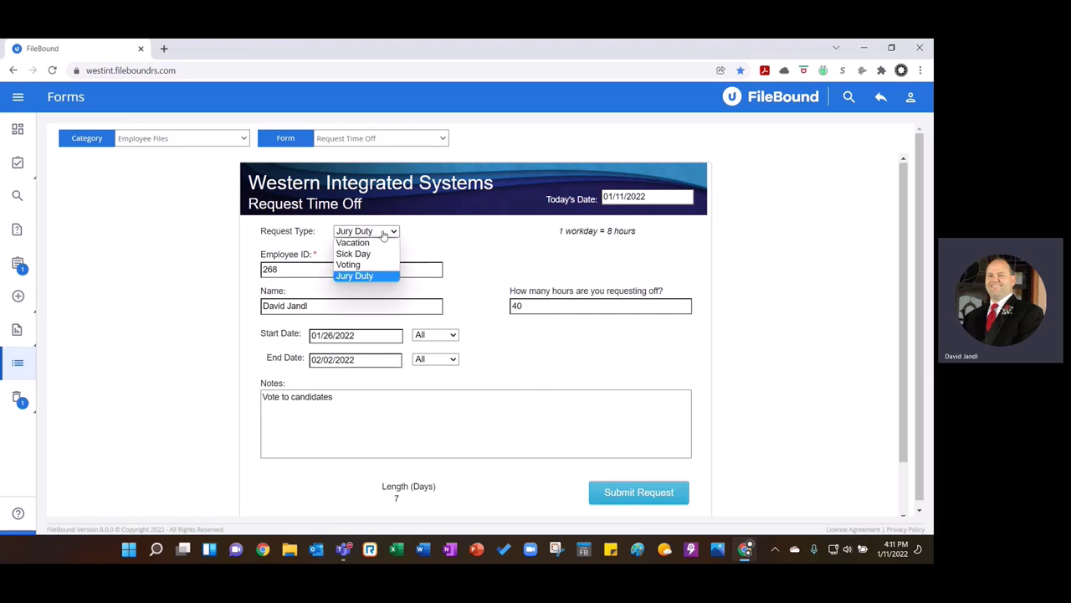
left_click(455, 243)
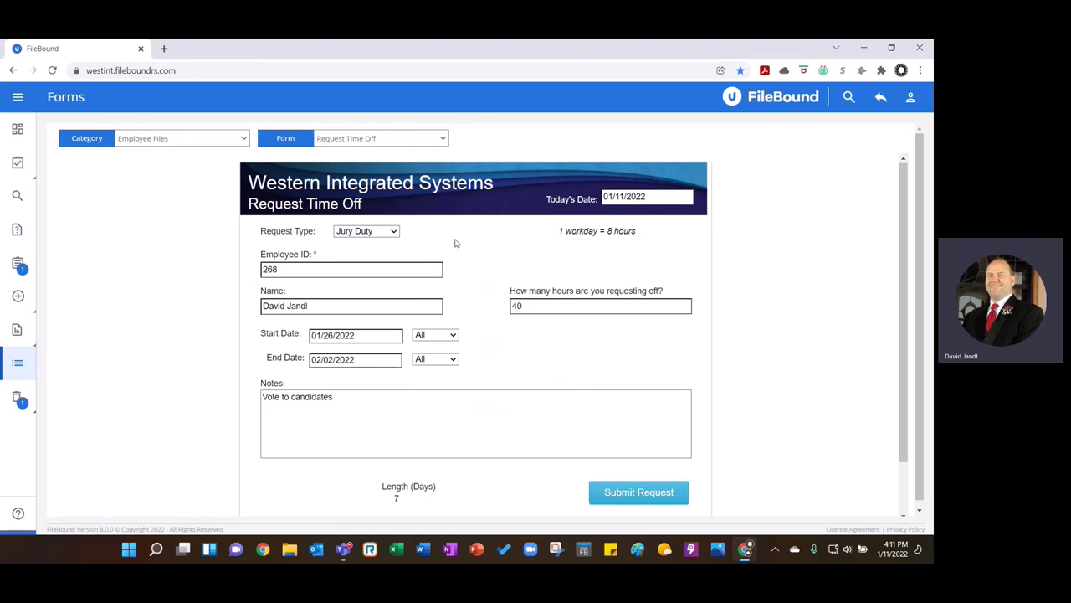